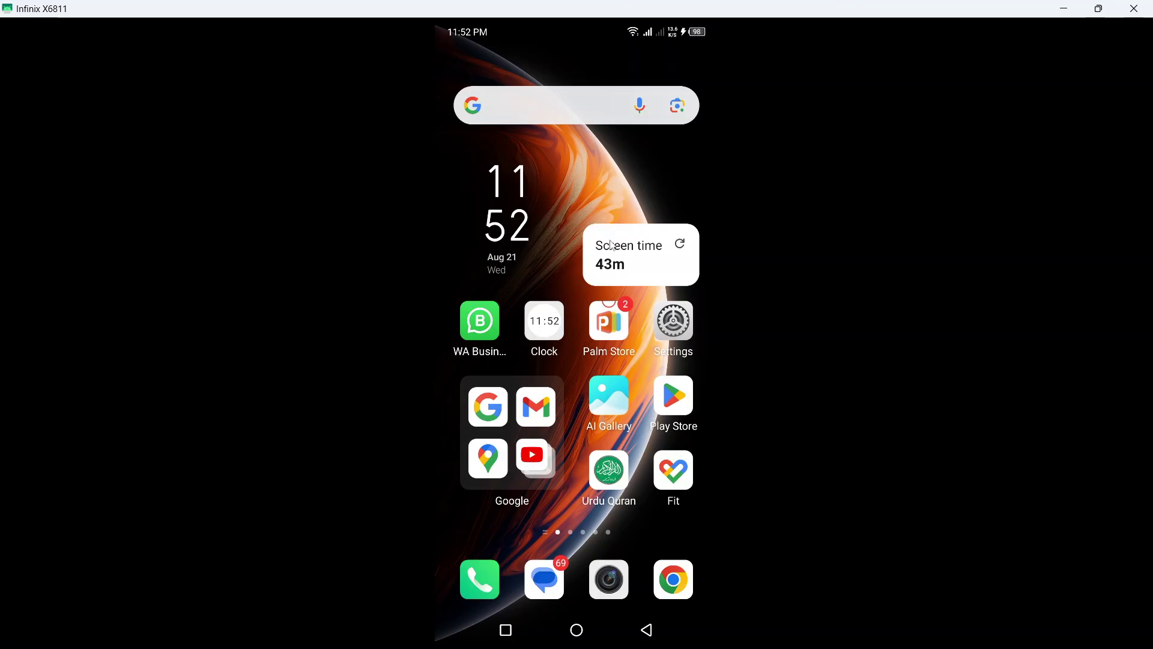
Step: Find Poly.AI by searching 'pol' in the app drawer and launch it
left_click_drag(578, 372, 568, 111)
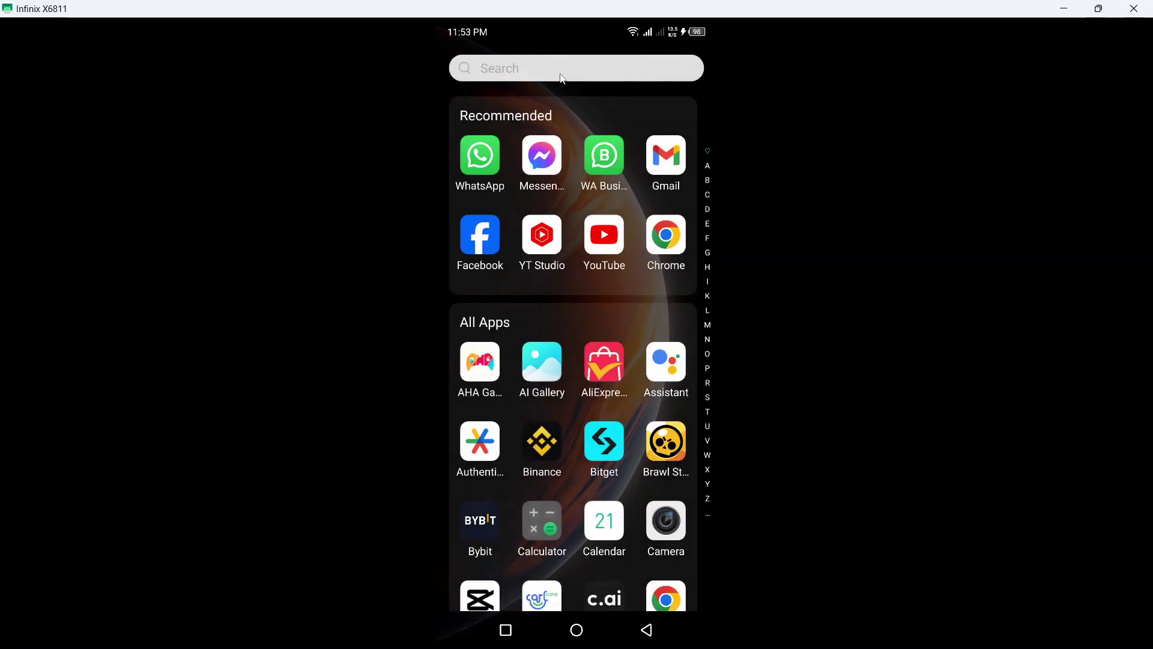
left_click(561, 72)
type("pol")
left_click(552, 130)
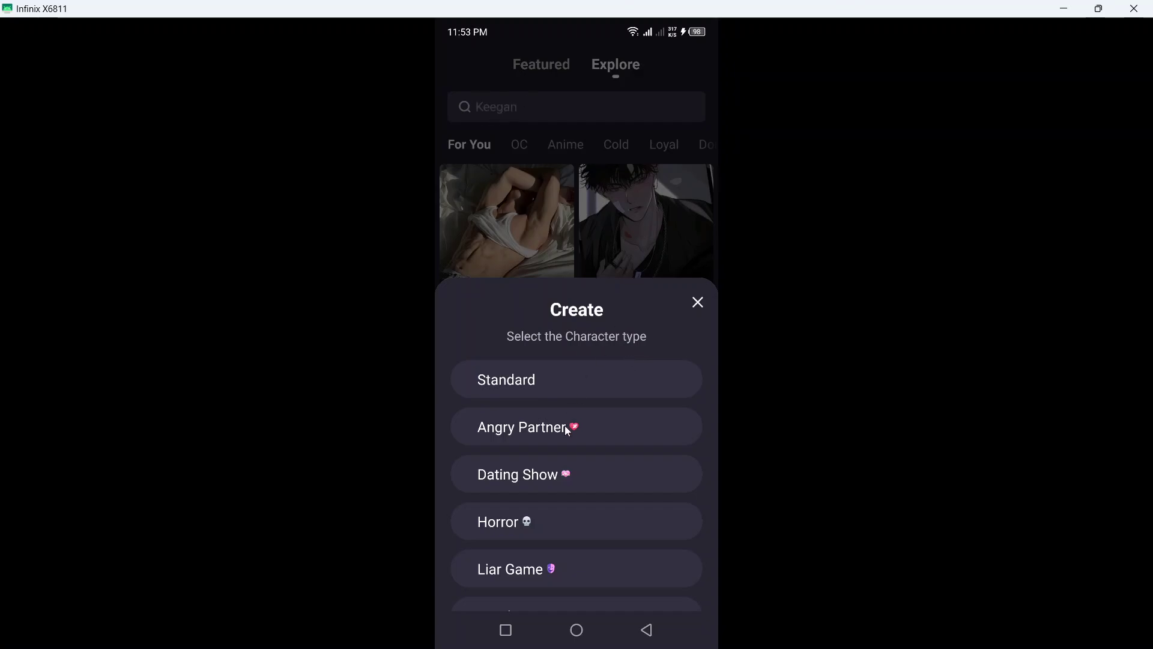
scroll(567, 480, "down", 1)
scroll(567, 482, "down", 3)
scroll(567, 482, "down", 1)
scroll(568, 483, "up", 5)
Step: Choose the Standard character type from the Create sheet
left_click(526, 383)
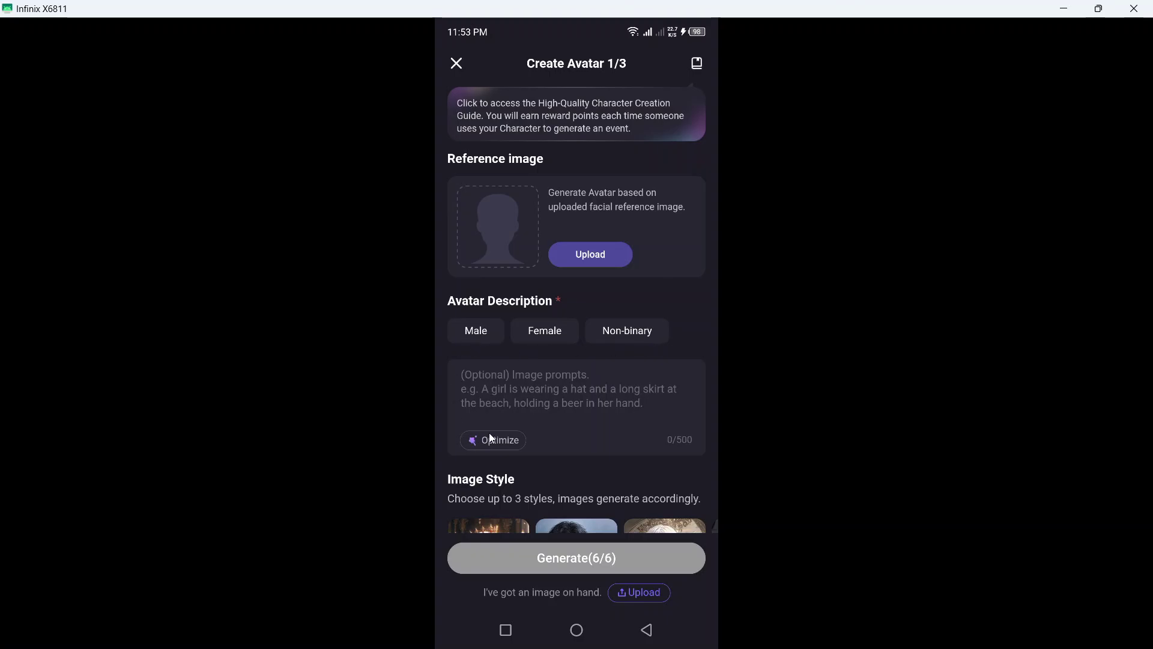
scroll(523, 379, "down", 1)
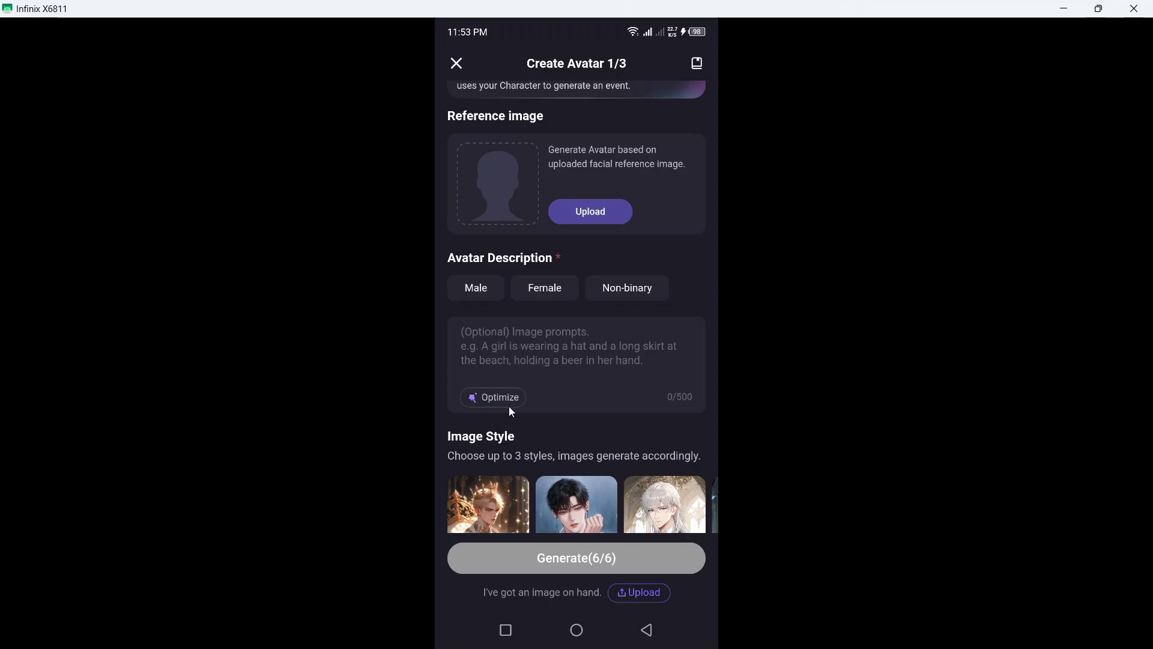
scroll(587, 370, "down", 2)
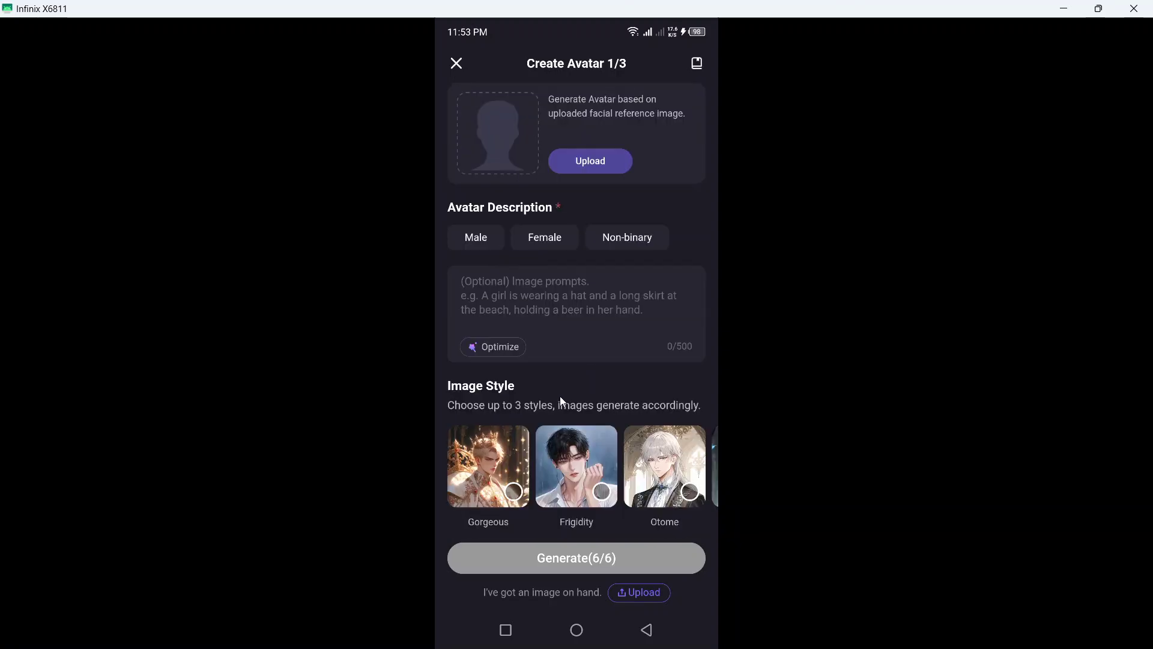
left_click_drag(669, 424, 496, 418)
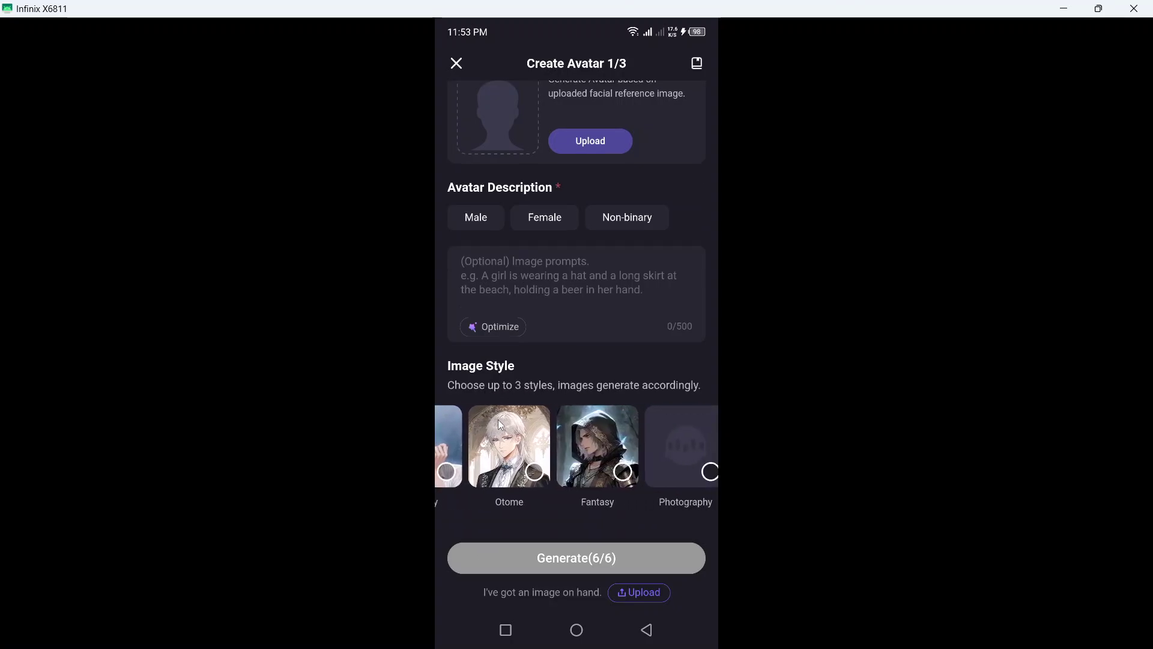
left_click_drag(579, 446, 698, 521)
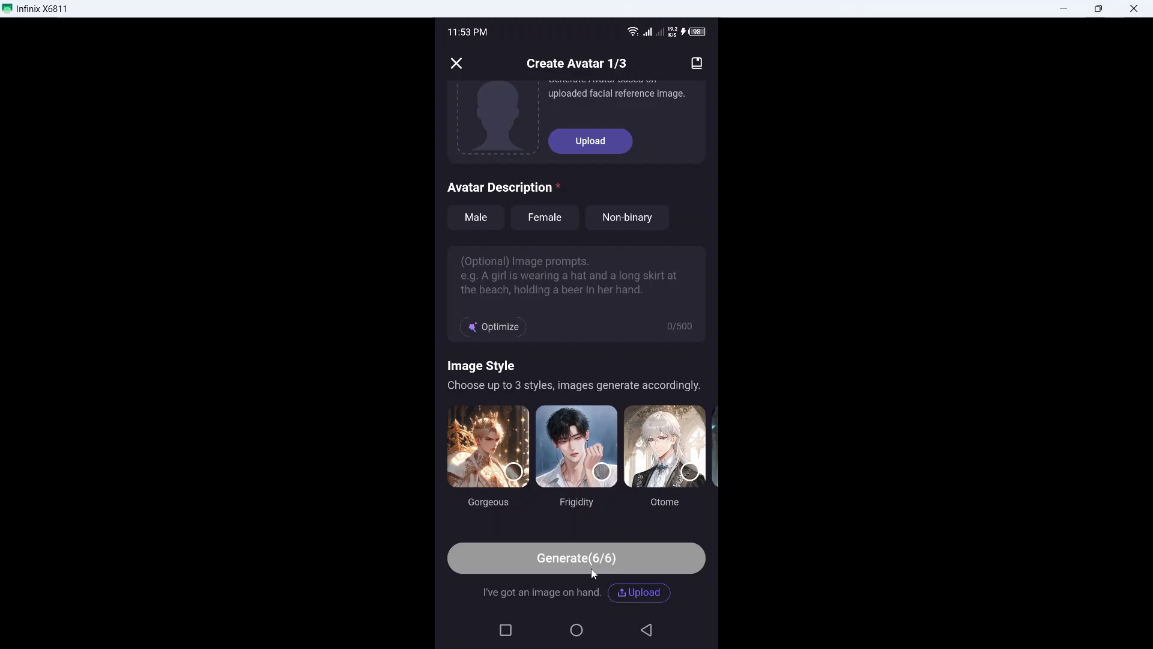
scroll(657, 362, "up", 3)
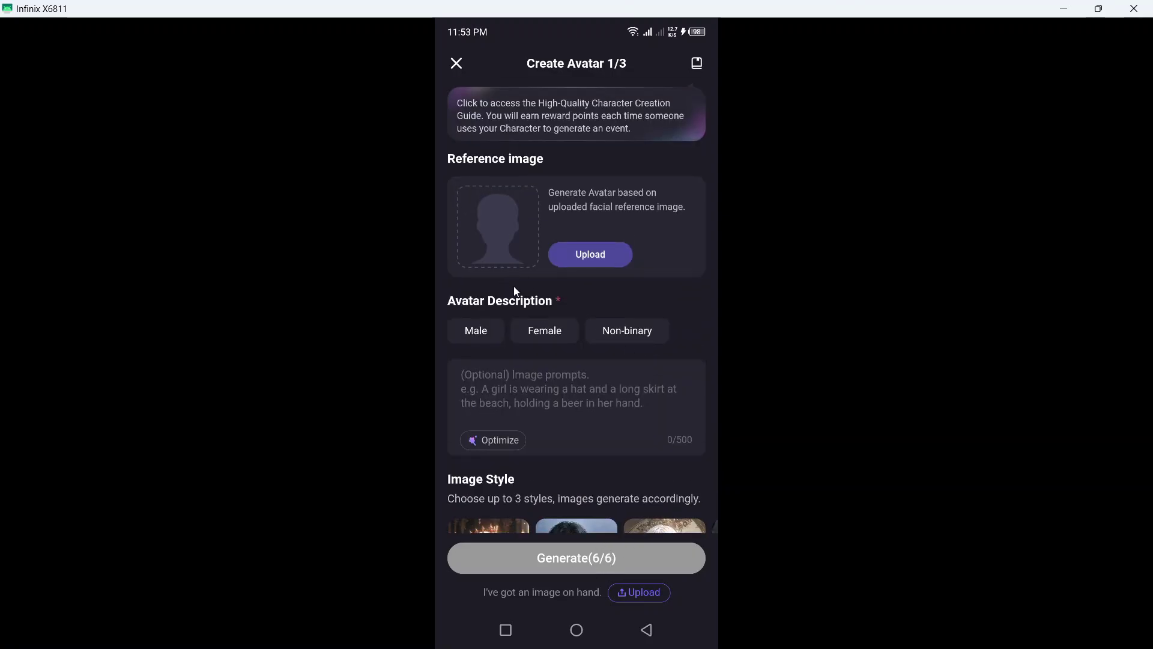
Step: Leave the unfinished avatar form for the Android home screen
left_click(578, 630)
left_click(578, 630)
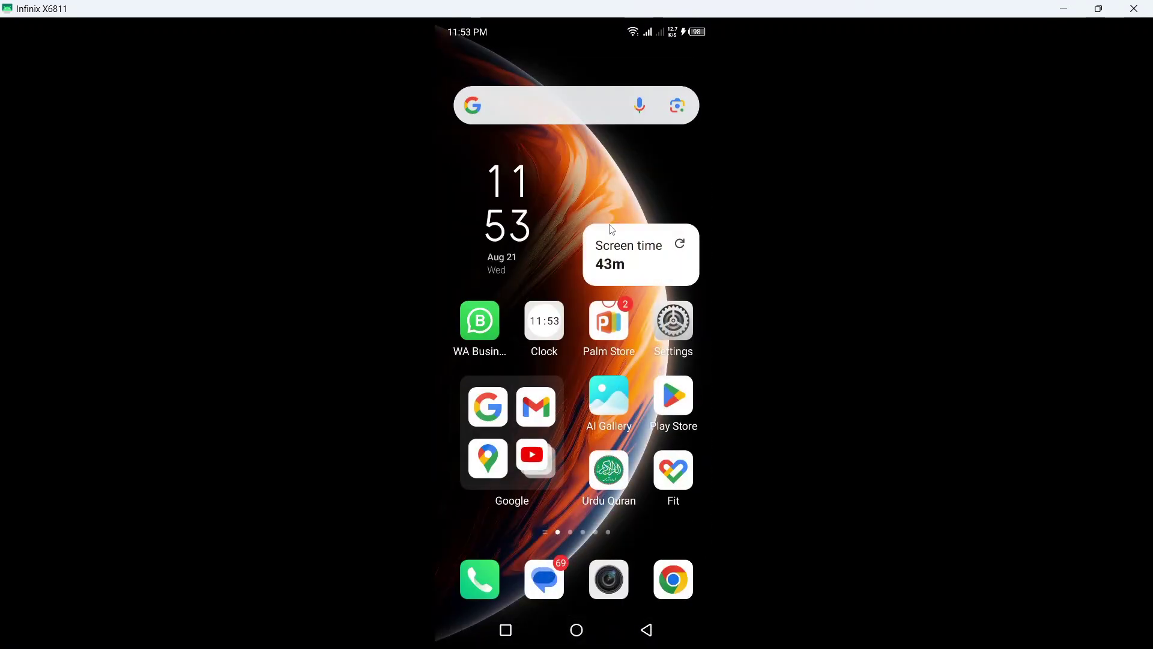